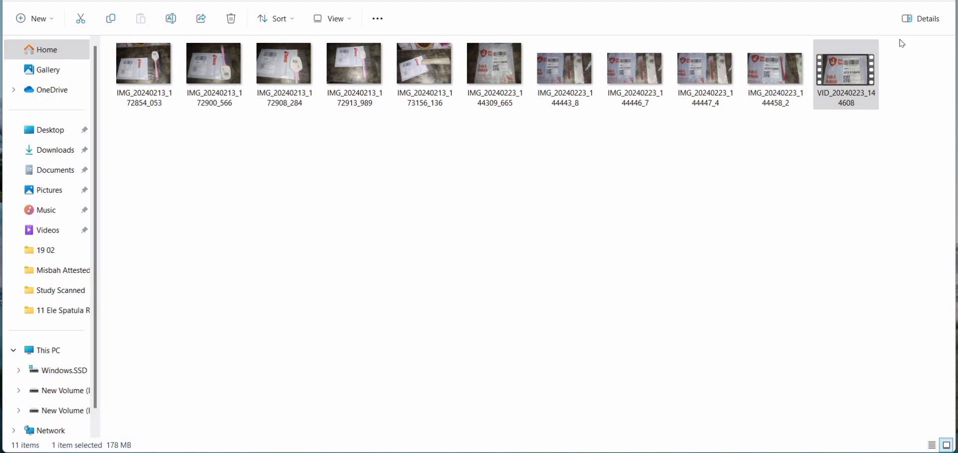
# - Enlarge the file thumbnails in the folder holding the original parcel photos and video
pyautogui.click(858, 59)
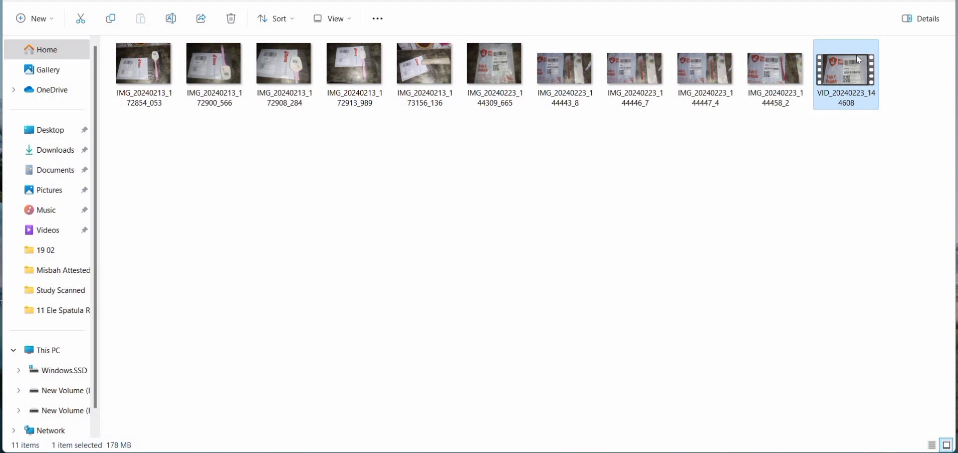
pyautogui.click(370, 165)
pyautogui.rightClick(370, 165)
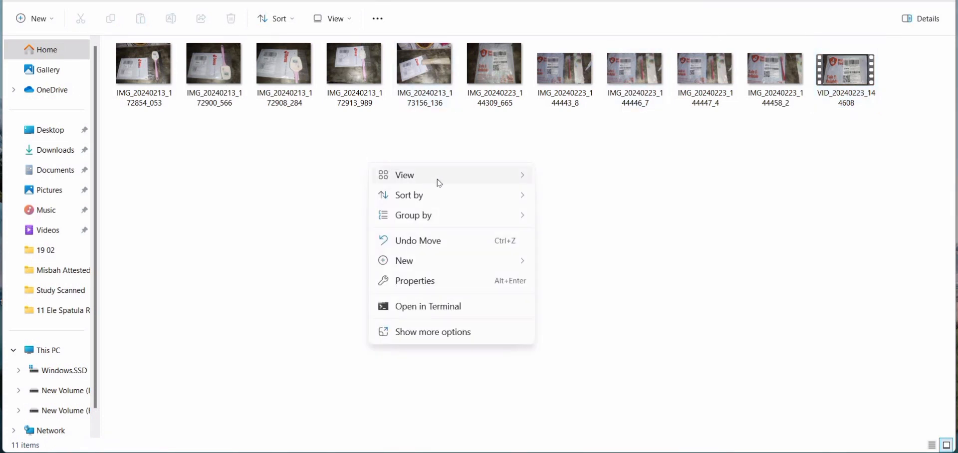
pyautogui.moveTo(438, 179)
pyautogui.click(573, 181)
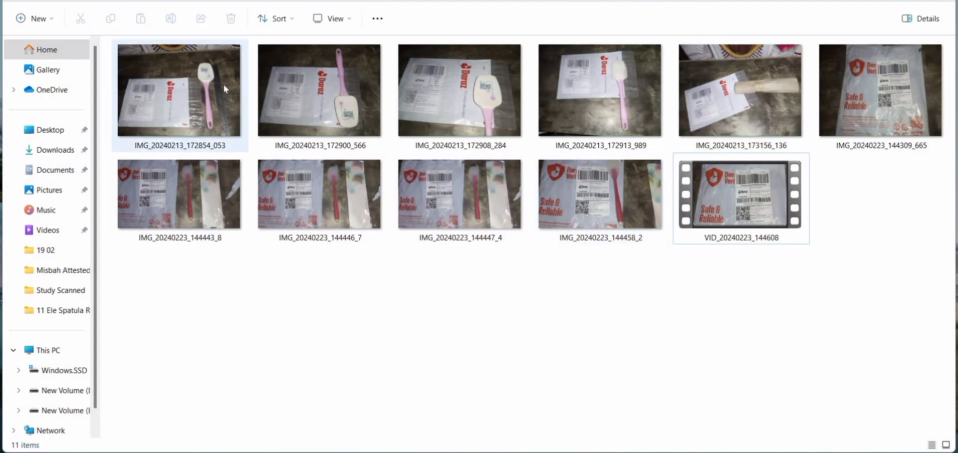
# - Open IMG_20240213_172854_053 and page through the folder's photos, comparing the dispatched spatula parcel with the returned one
pyautogui.doubleClick(210, 98)
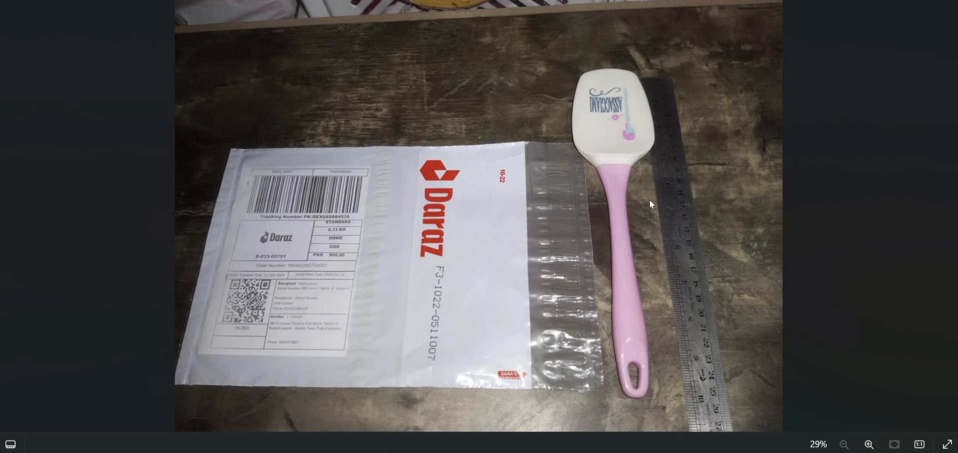
pyautogui.press('Right')
pyautogui.press('Right')
pyautogui.press('Right')
pyautogui.press('Right')
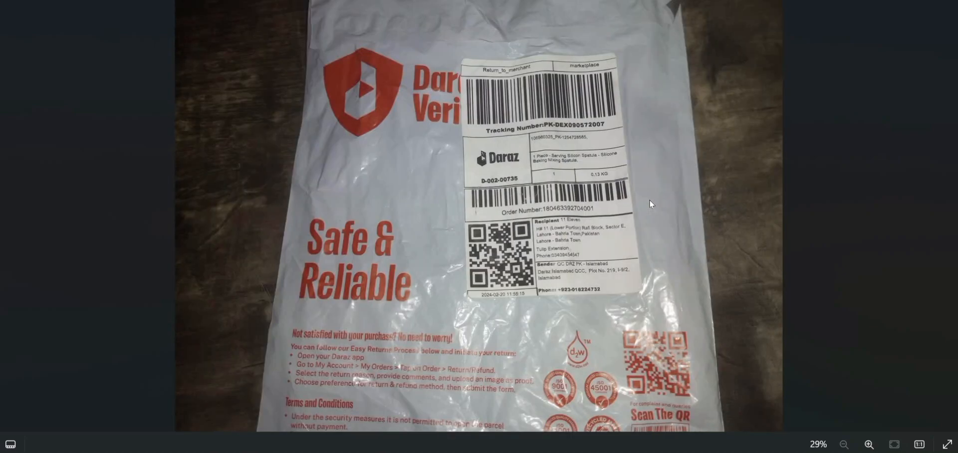
pyautogui.press('Right')
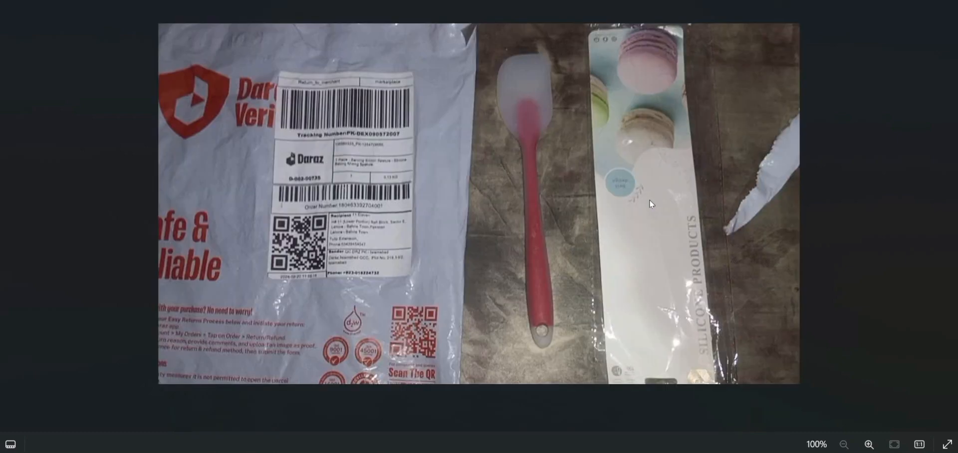
pyautogui.press('Left')
pyautogui.press('Right')
pyautogui.press('Right')
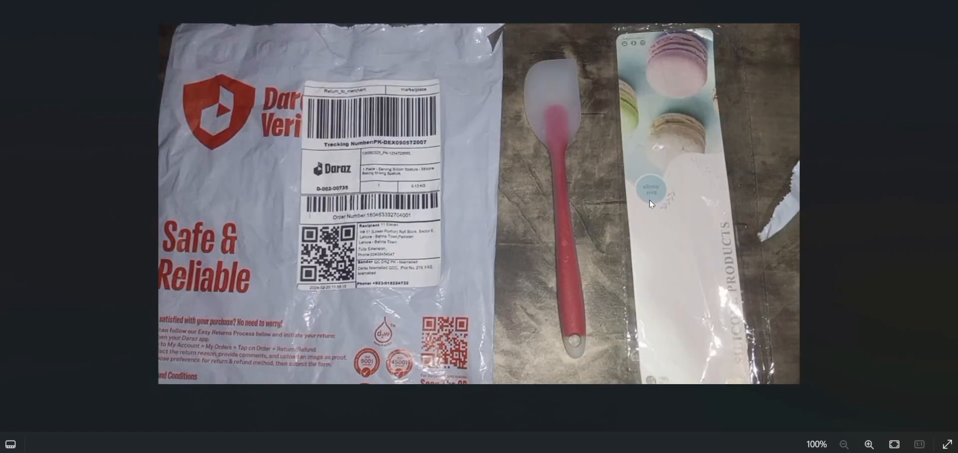
pyautogui.press('Right')
pyautogui.press('Right')
pyautogui.press('Right')
pyautogui.press('Right')
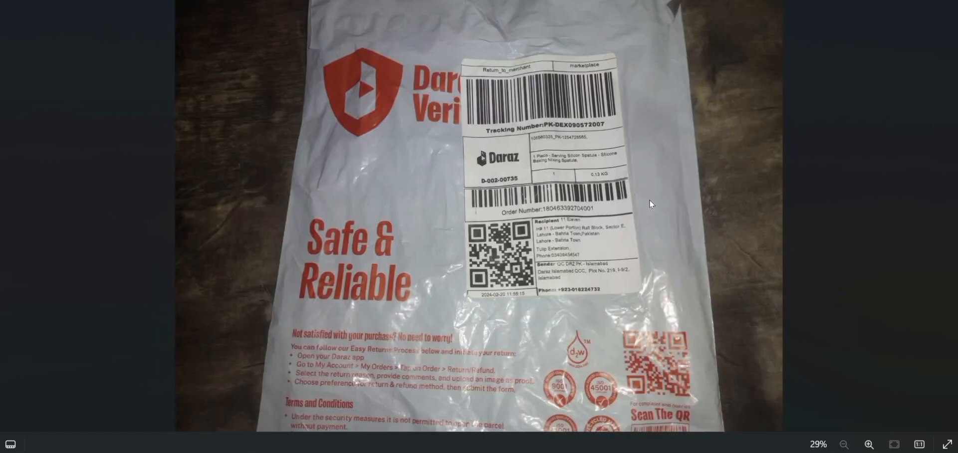
pyautogui.press('Right')
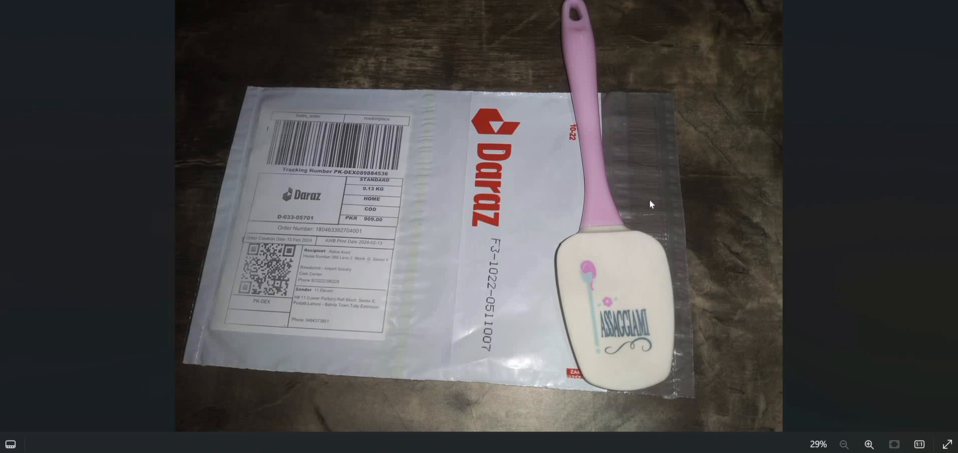
pyautogui.press('Right')
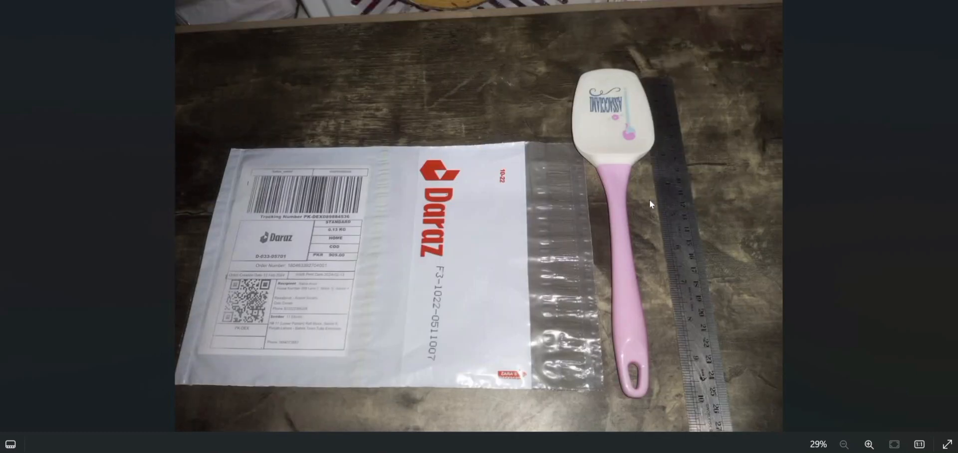
pyautogui.press('Right')
pyautogui.press('Right')
pyautogui.press('Right')
pyautogui.press('Right')
pyautogui.press('Right')
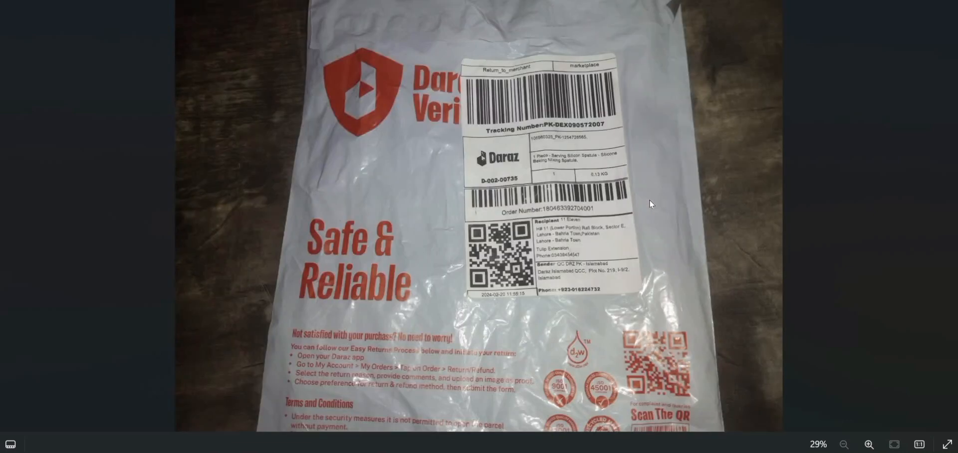
pyautogui.press('Right')
pyautogui.press('Right')
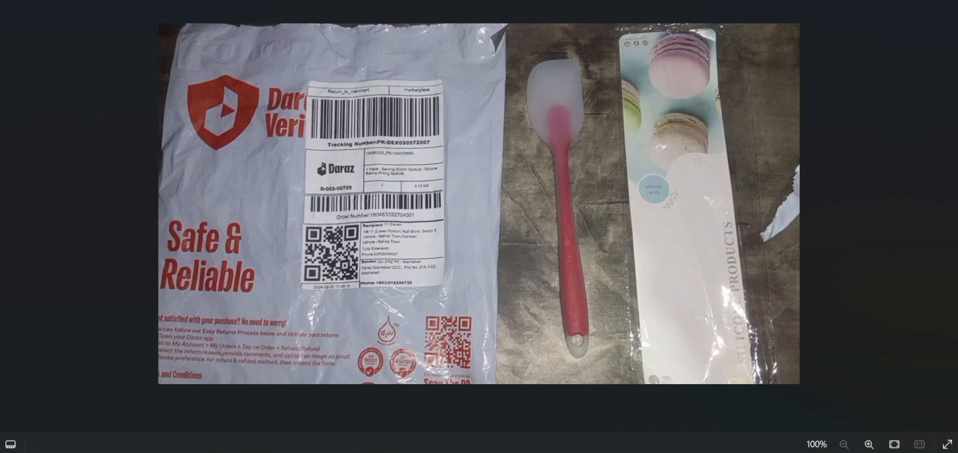
pyautogui.press('Escape')
# - Play VID_20240223_144608 and skim through the unboxing of the returned parcel to near the end
pyautogui.doubleClick(737, 201)
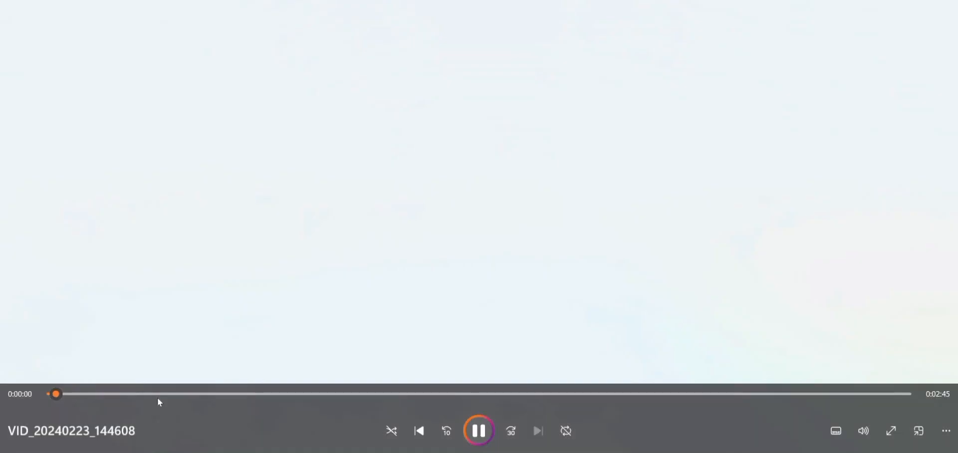
pyautogui.click(157, 399)
pyautogui.click(277, 401)
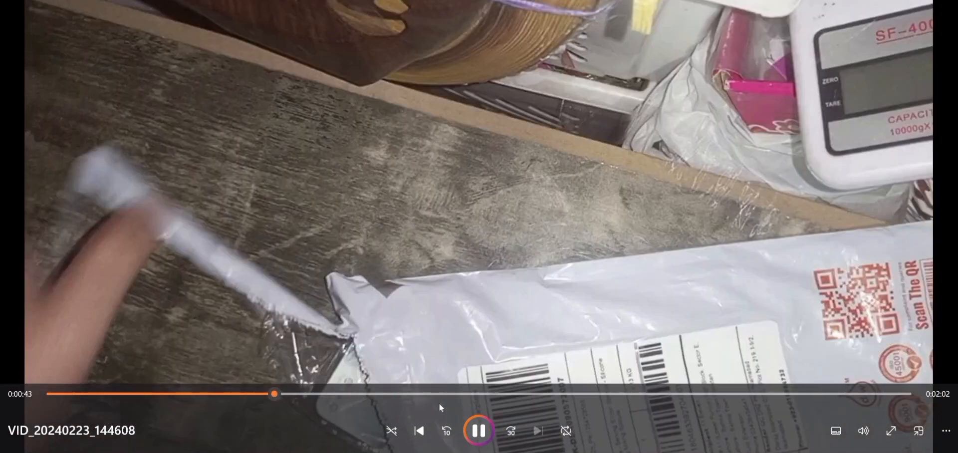
pyautogui.click(440, 404)
pyautogui.click(532, 399)
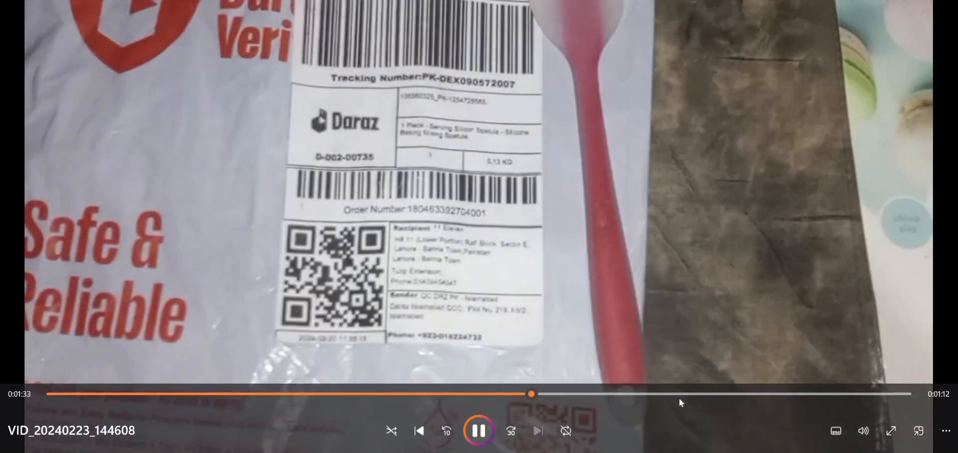
pyautogui.click(679, 398)
pyautogui.click(762, 392)
pyautogui.click(863, 394)
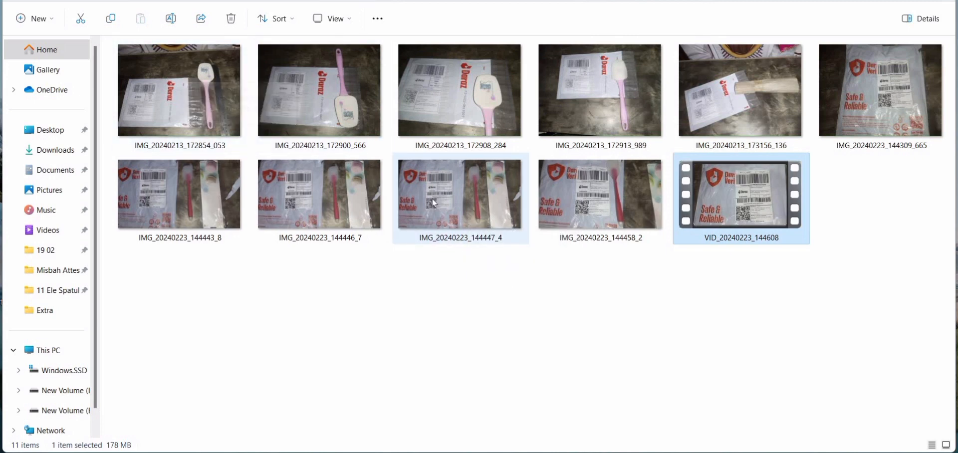
# - Go back to the parent folder and view the labelled evidence images for the dispatched order, returned order and ordered product
pyautogui.hotkey('alt', 'Left')
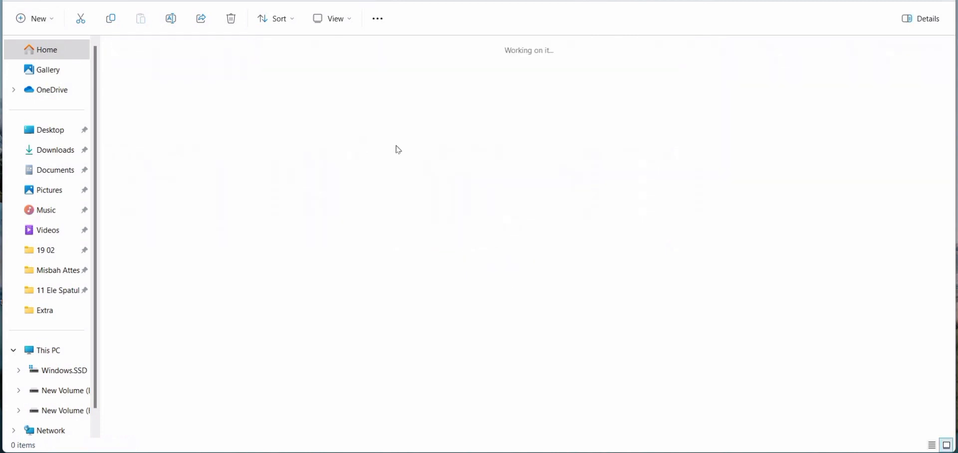
pyautogui.click(489, 80)
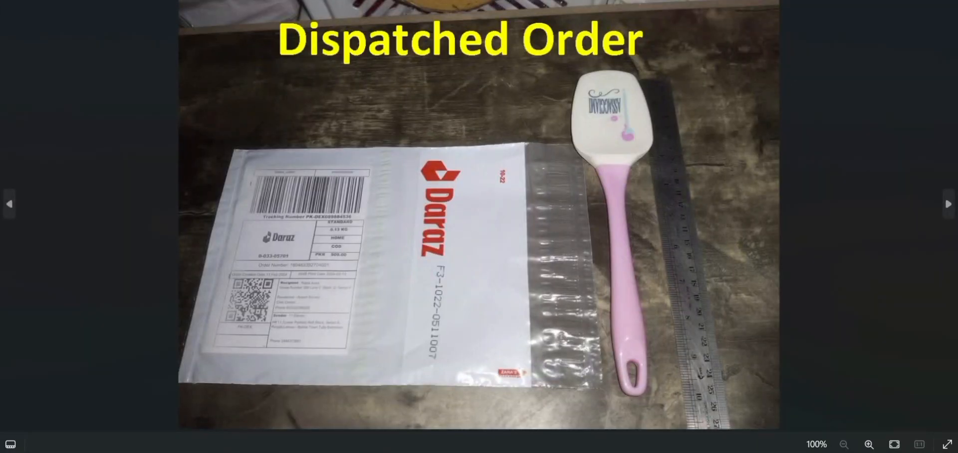
pyautogui.hotkey('alt', 'F4')
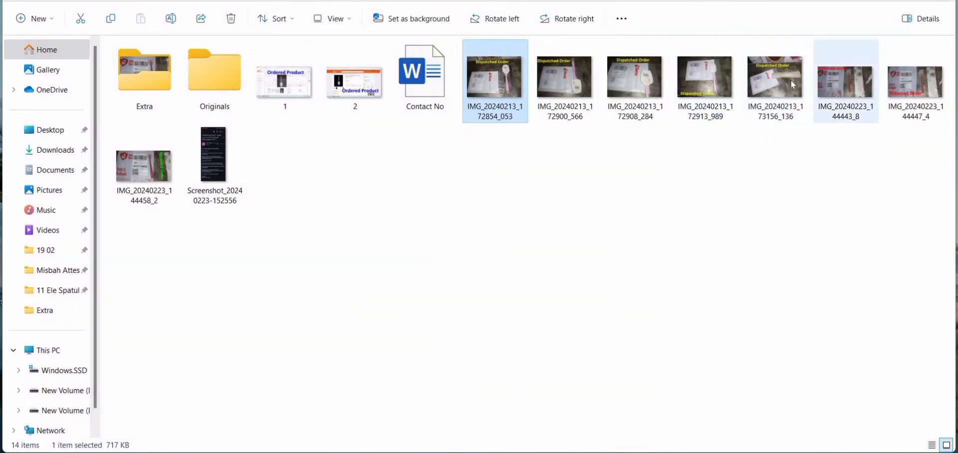
pyautogui.doubleClick(824, 78)
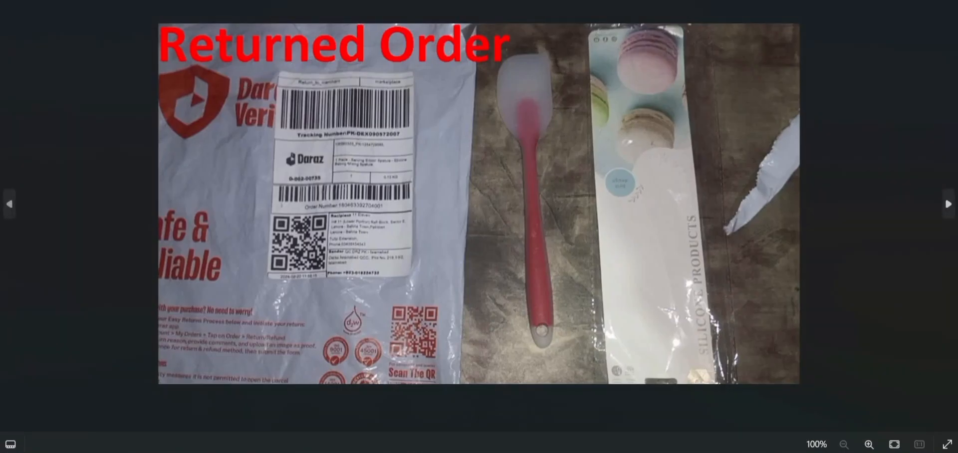
pyautogui.hotkey('alt', 'F4')
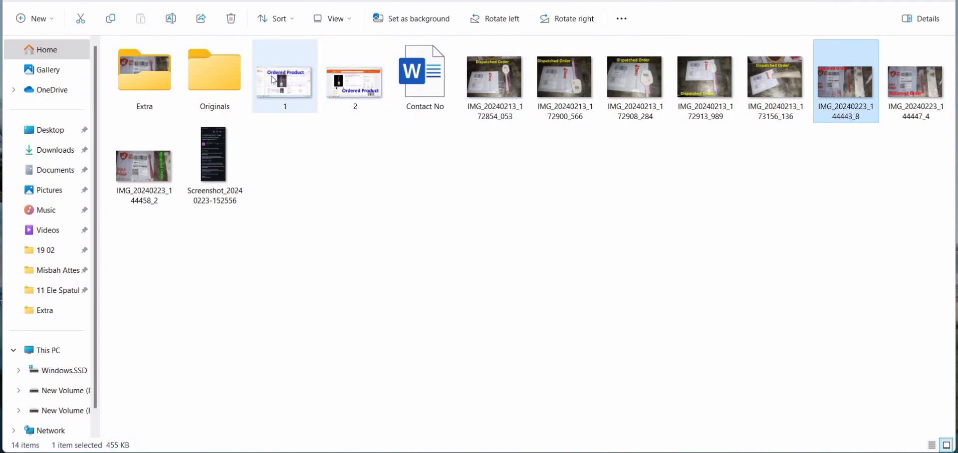
pyautogui.click(285, 77)
pyautogui.press('Return')
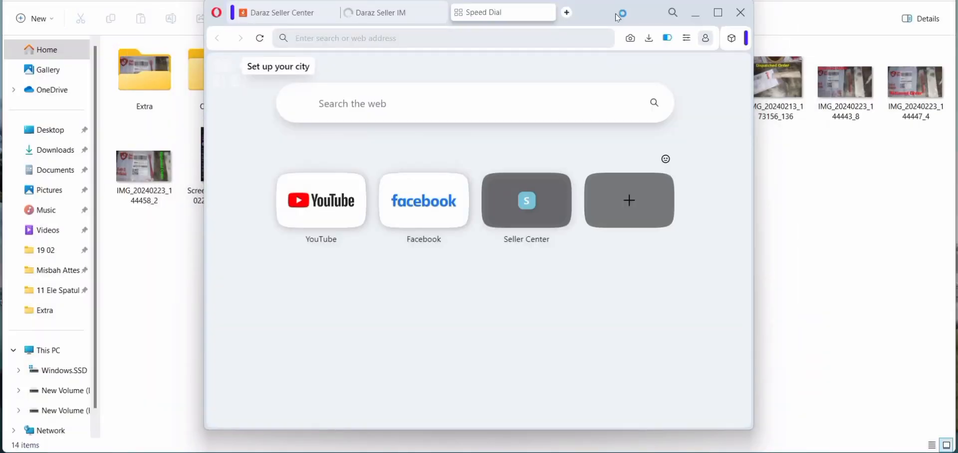
# - Switch to the Opera browser in full size, log in to Daraz Seller Center with the saved credentials and dismiss the feedback request
pyautogui.doubleClick(616, 14)
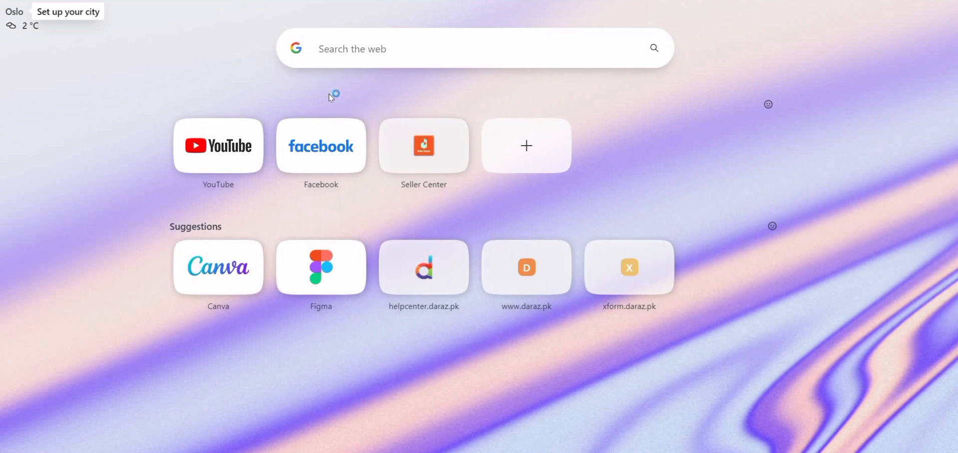
pyautogui.click(425, 150)
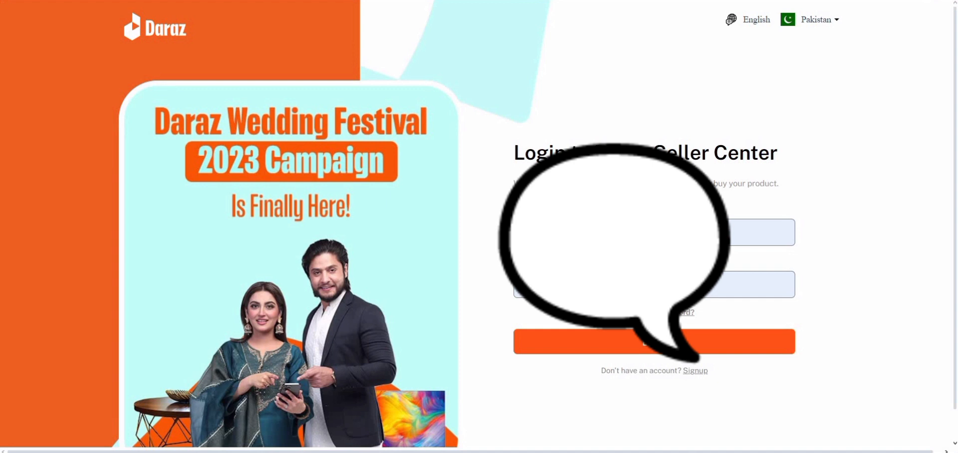
pyautogui.click(544, 345)
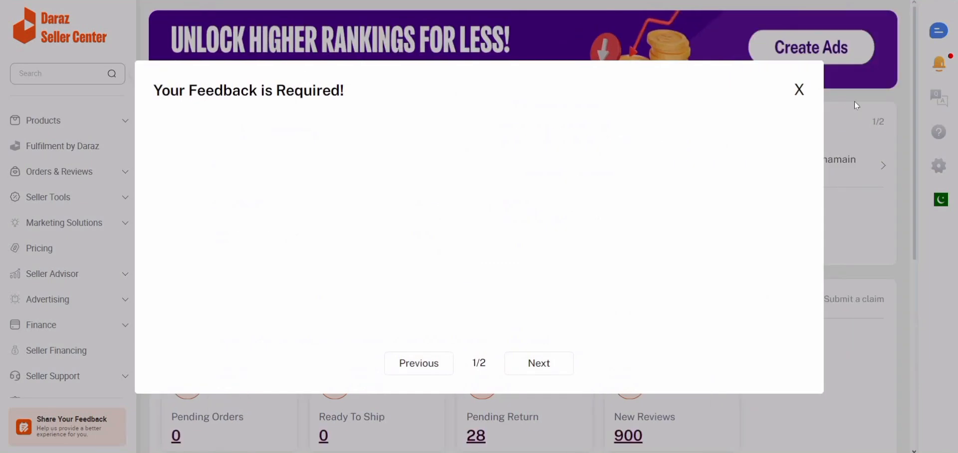
pyautogui.click(798, 89)
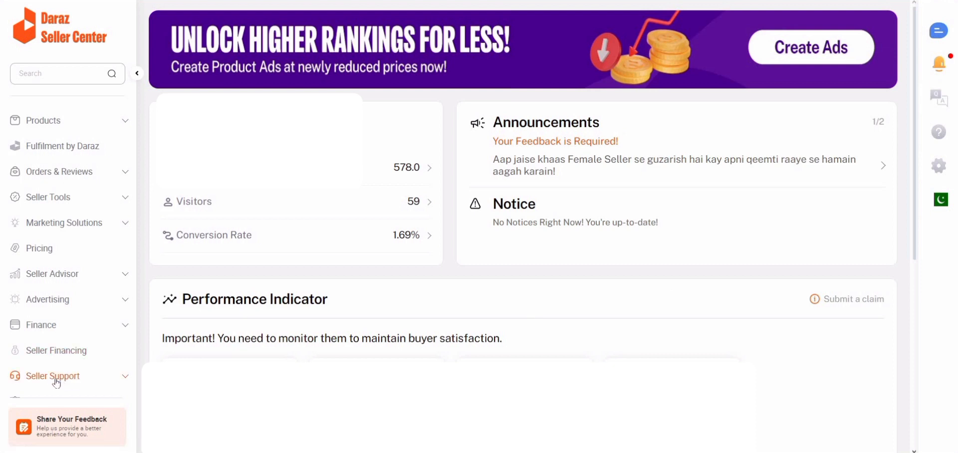
# - Open the seller Help Center and go to its form for raising claims
pyautogui.click(942, 133)
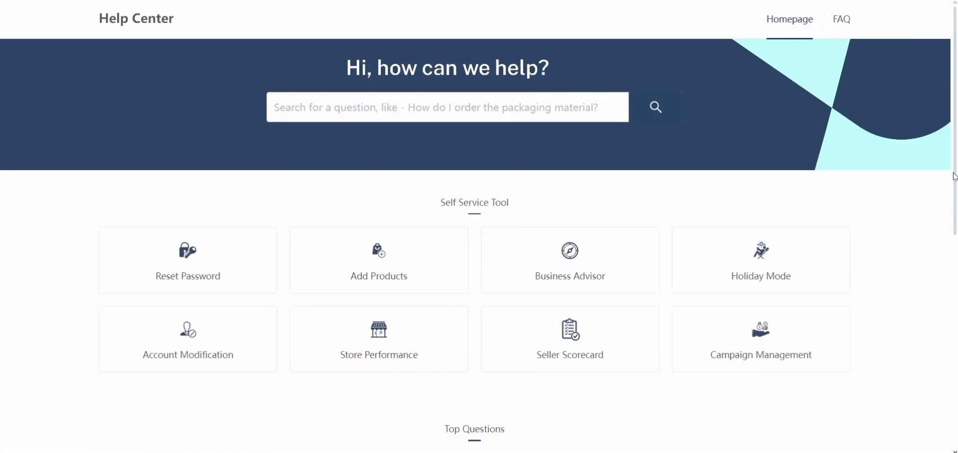
pyautogui.scroll(-1, 955, 186)
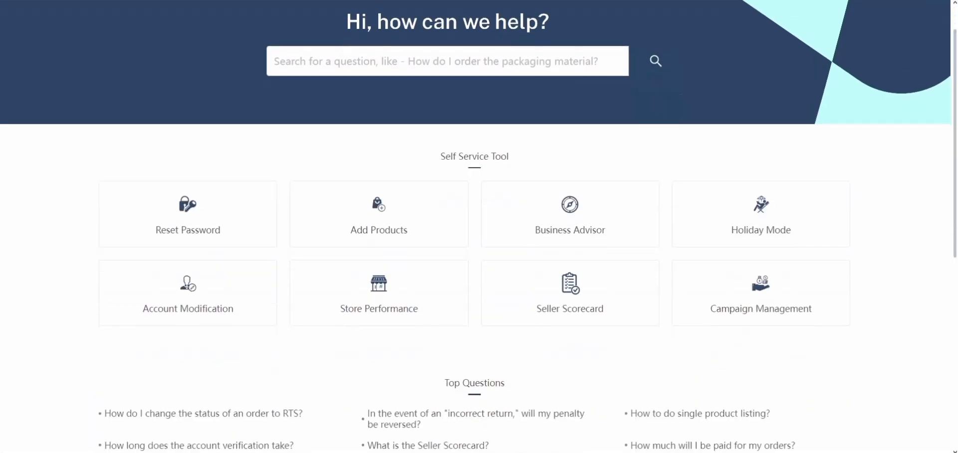
pyautogui.scroll(1, 955, 209)
pyautogui.moveTo(955, 209); pyautogui.dragTo(955, 423)
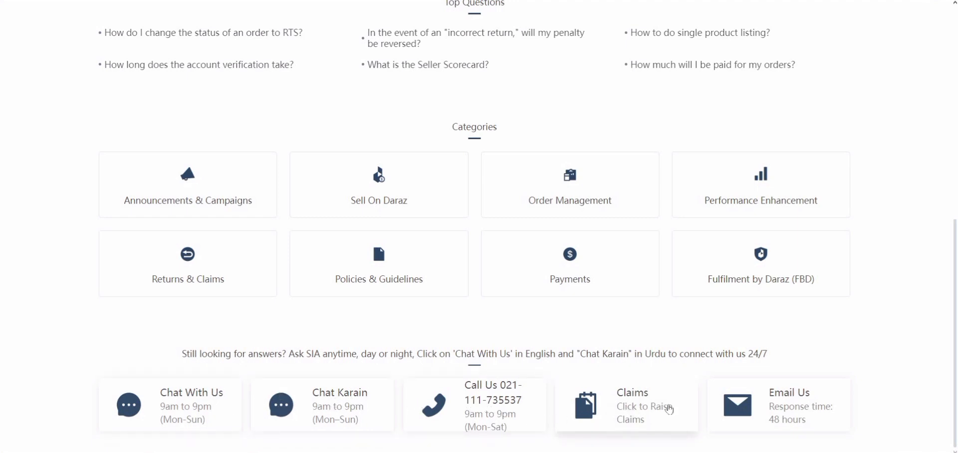
pyautogui.click(619, 418)
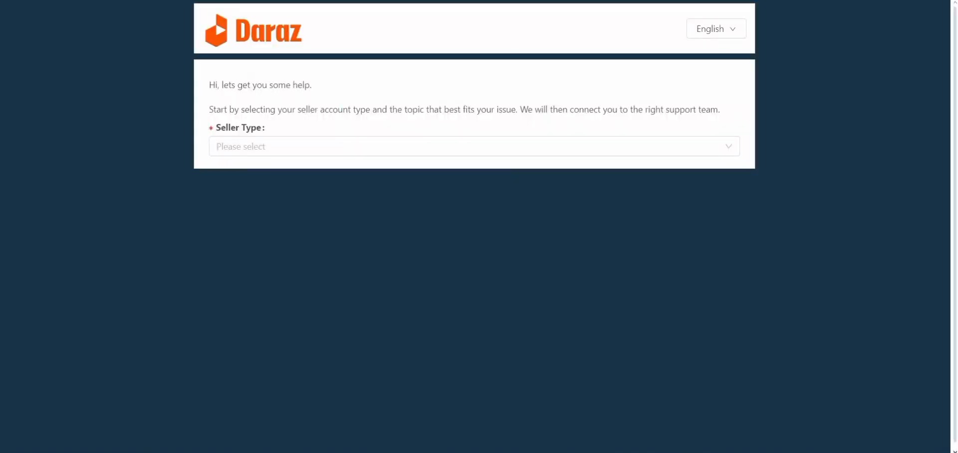
# - Set the seller type to Local Seller, the issue type to Claims & Penalties and the problem to Wrong item received
pyautogui.click(294, 146)
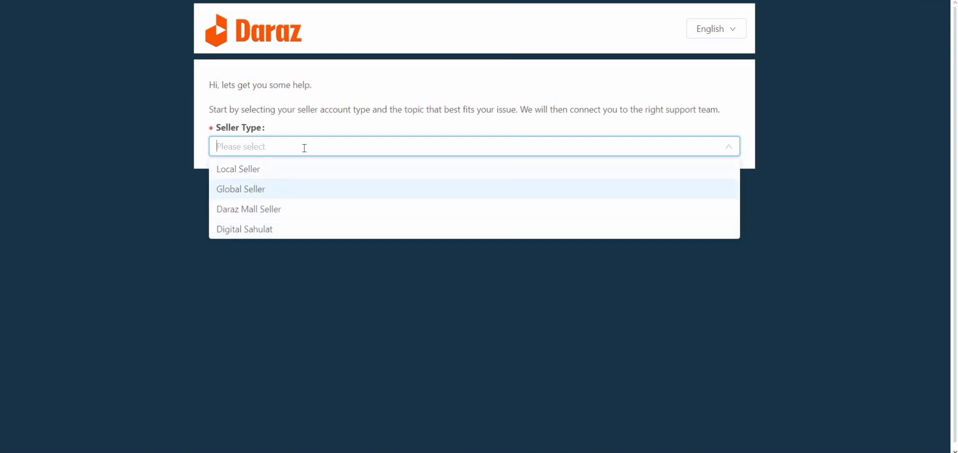
pyautogui.click(287, 170)
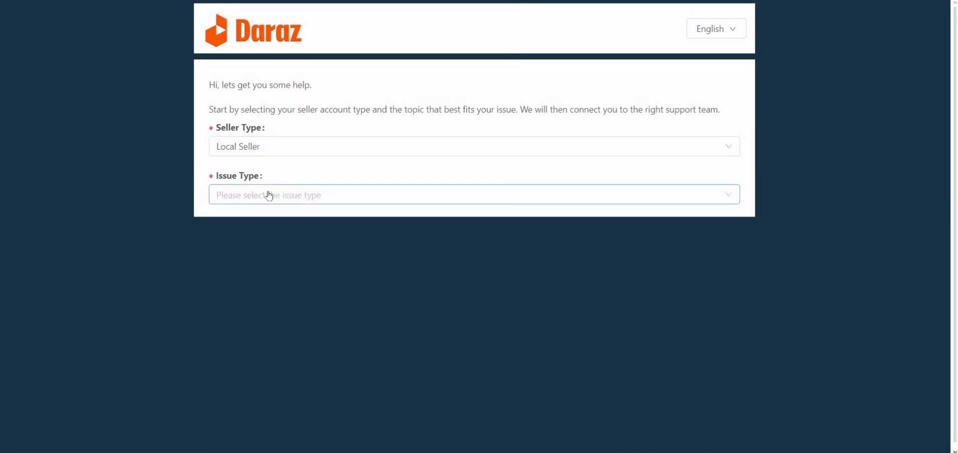
pyautogui.click(270, 195)
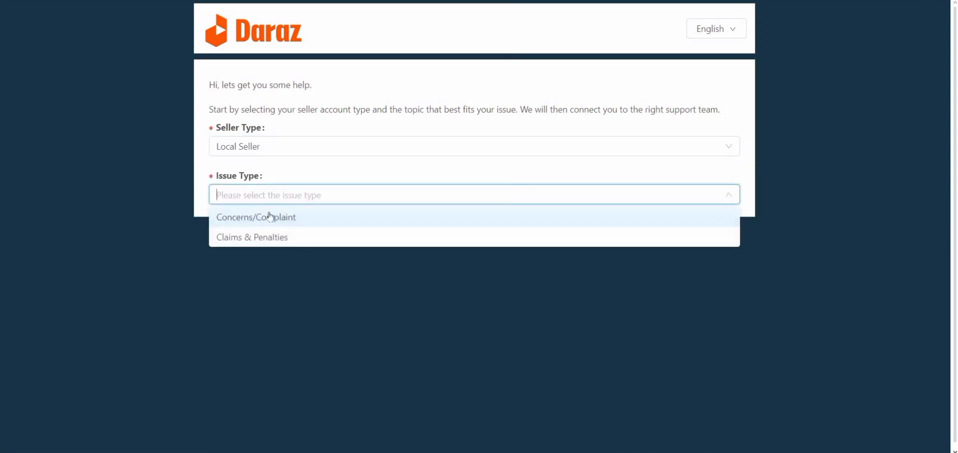
pyautogui.click(283, 238)
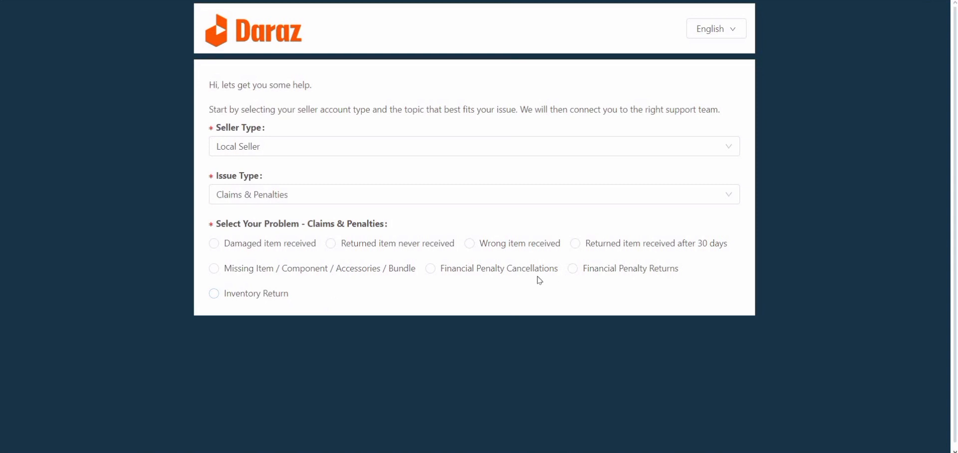
pyautogui.click(513, 247)
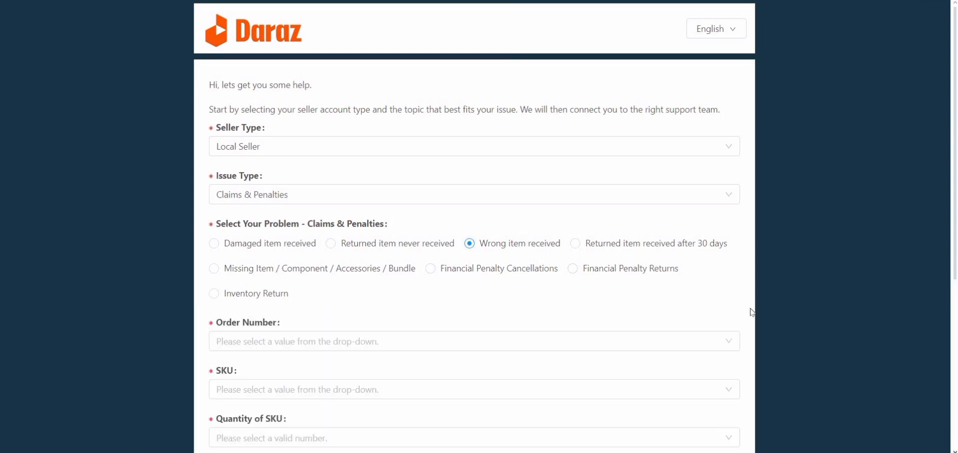
# - Switch from the claim form to Seller Center and list the returned orders in Manage Orders(old)
pyautogui.scroll(-5, 752, 312)
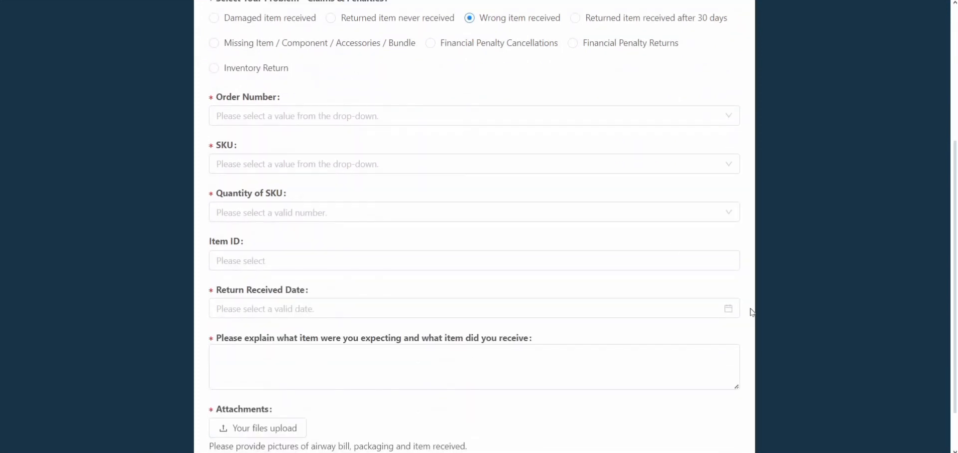
pyautogui.click(338, 115)
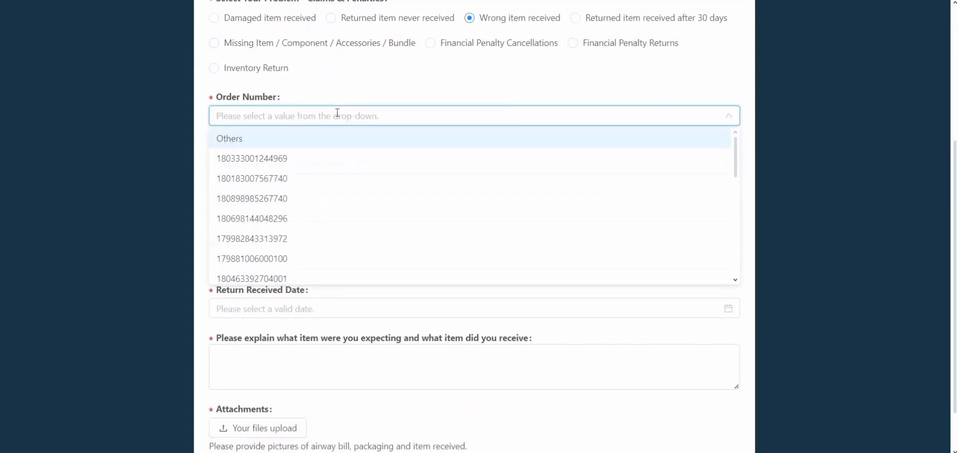
pyautogui.click(145, 113)
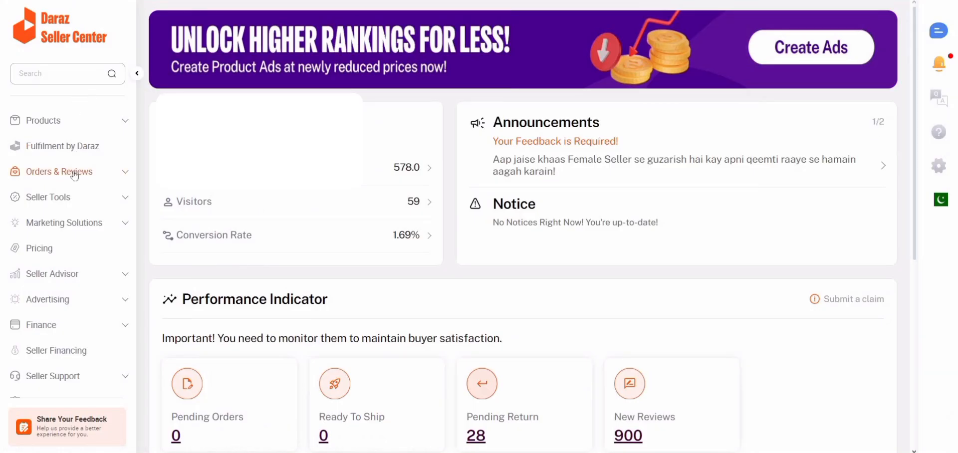
pyautogui.click(55, 194)
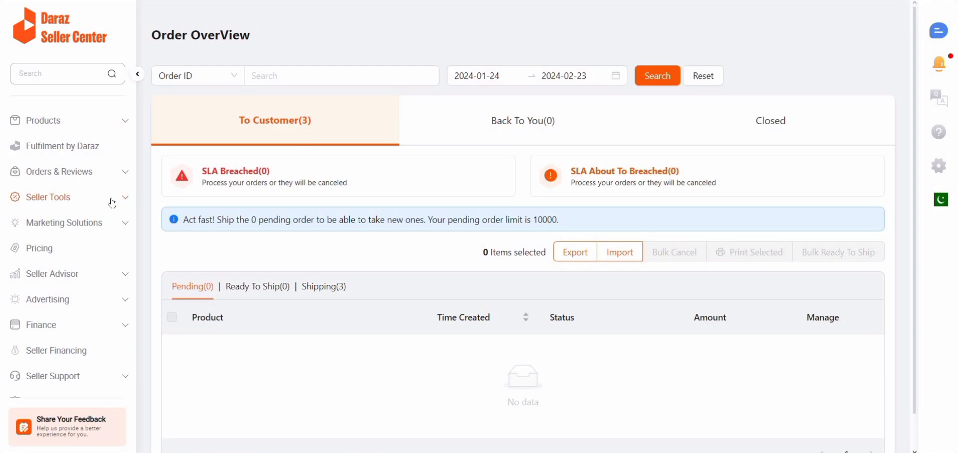
pyautogui.click(60, 172)
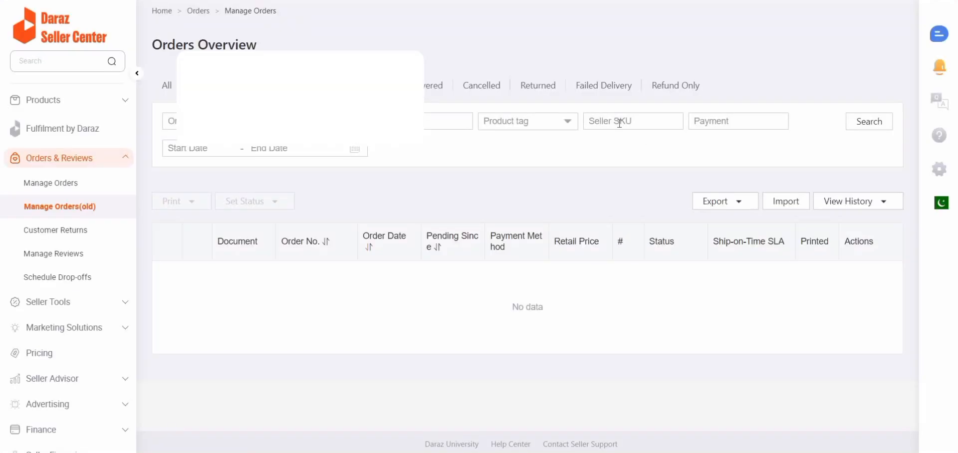
pyautogui.click(544, 88)
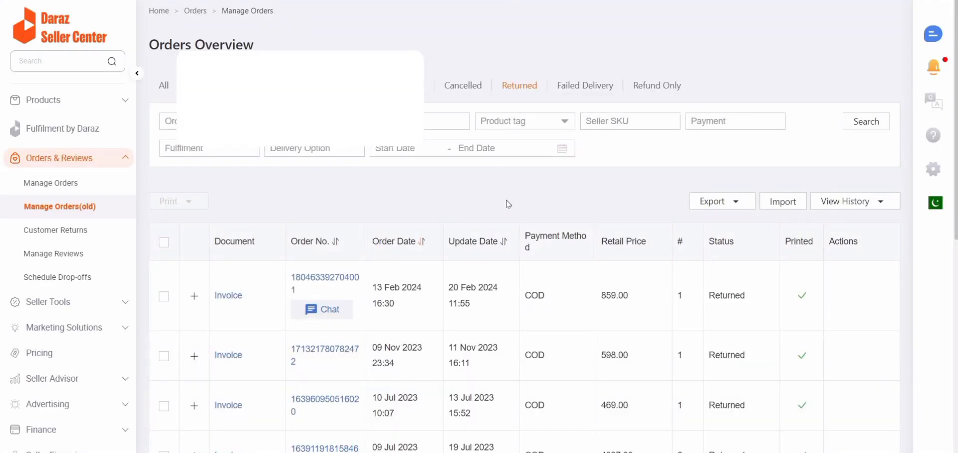
# - Copy the order number of the returned order dated 13 Feb 2024 and select it as the claim form's order number
pyautogui.scroll(-1, 508, 204)
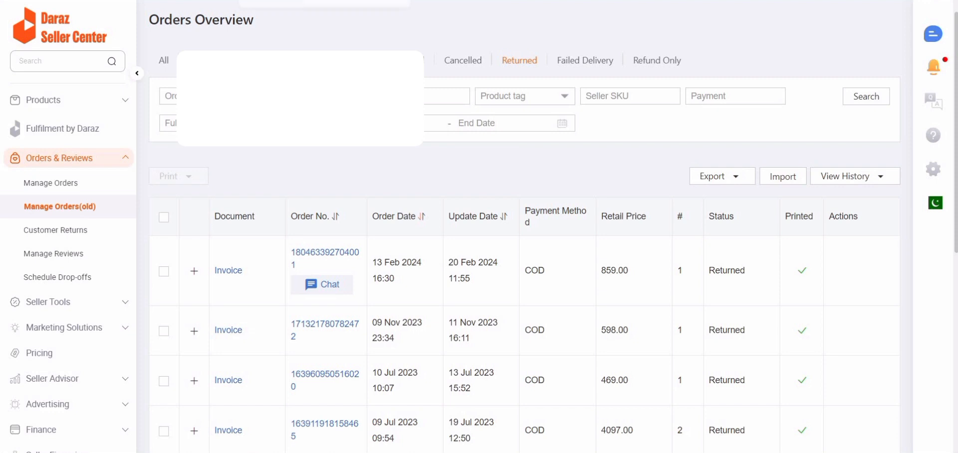
pyautogui.doubleClick(303, 254)
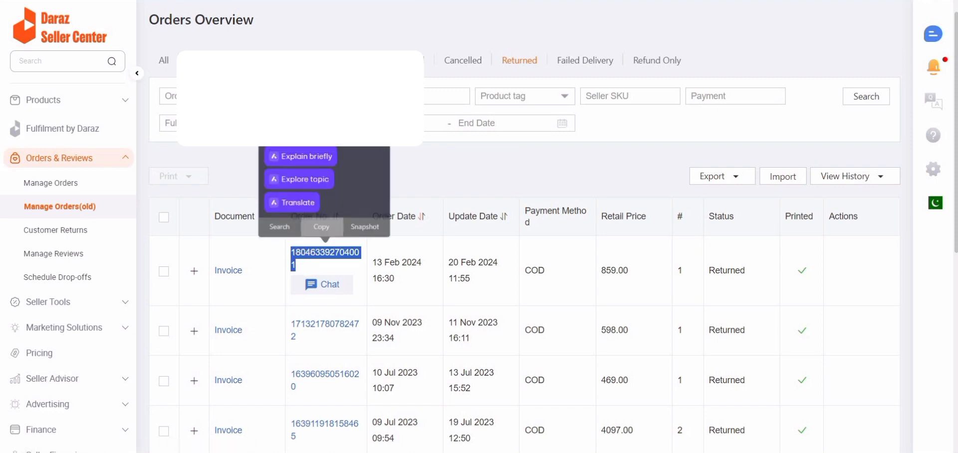
pyautogui.click(323, 229)
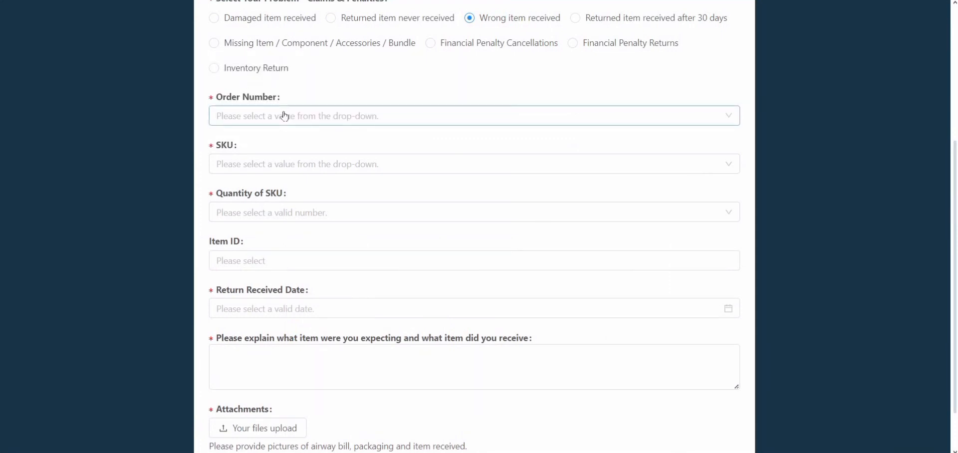
pyautogui.click(285, 113)
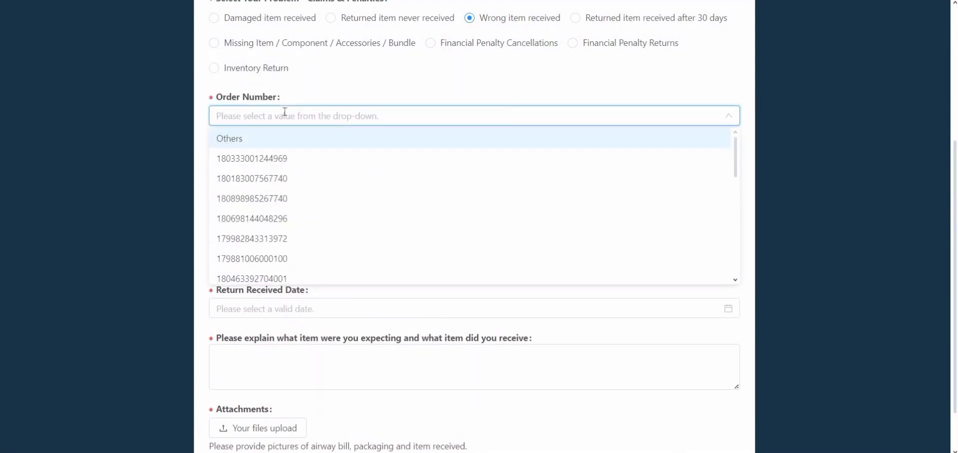
pyautogui.hotkey('ctrl', 'v')
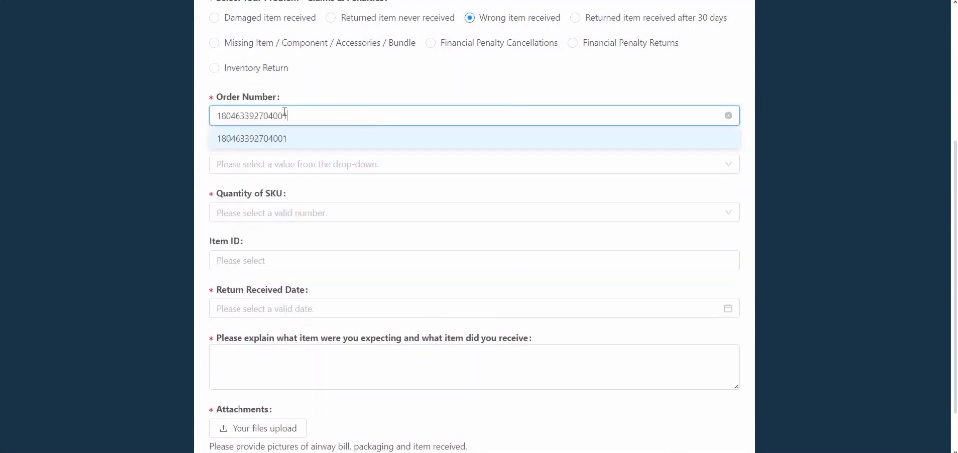
pyautogui.click(285, 145)
pyautogui.click(312, 164)
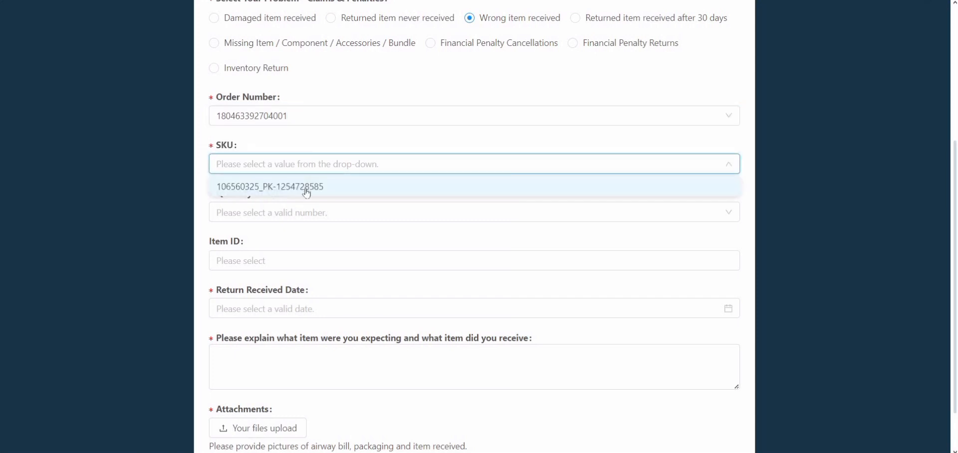
pyautogui.click(306, 188)
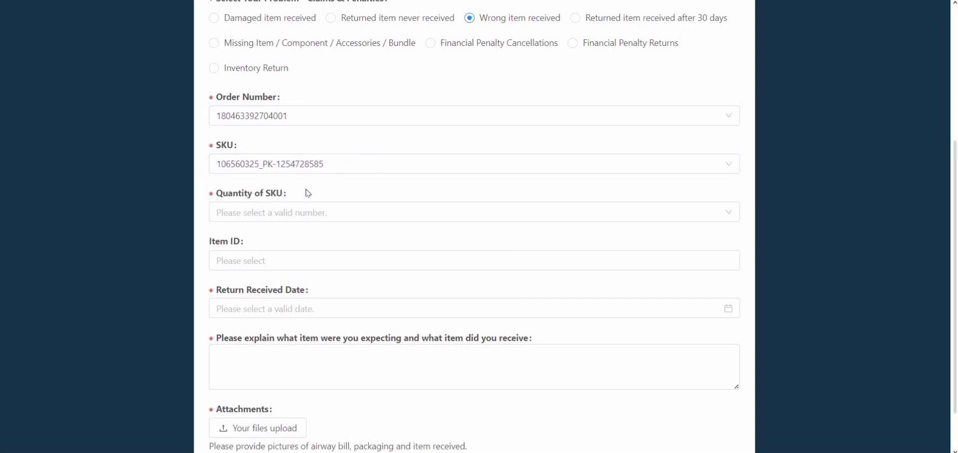
pyautogui.click(280, 210)
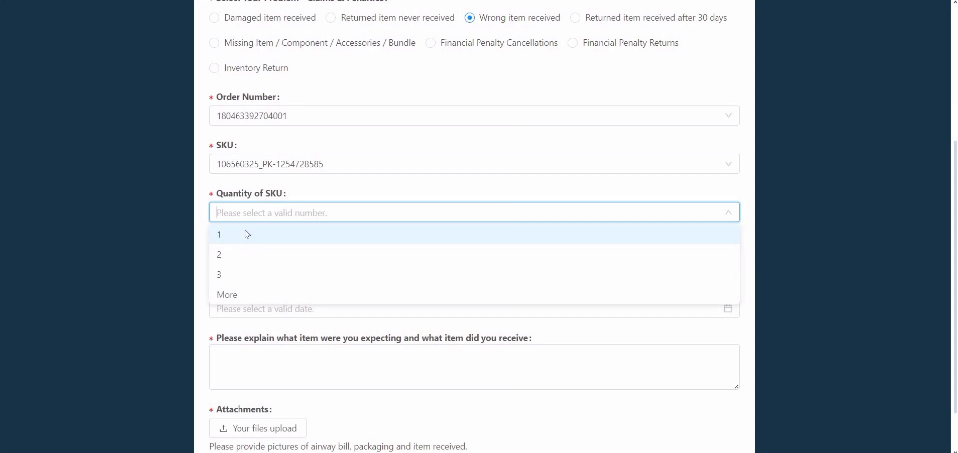
pyautogui.click(247, 234)
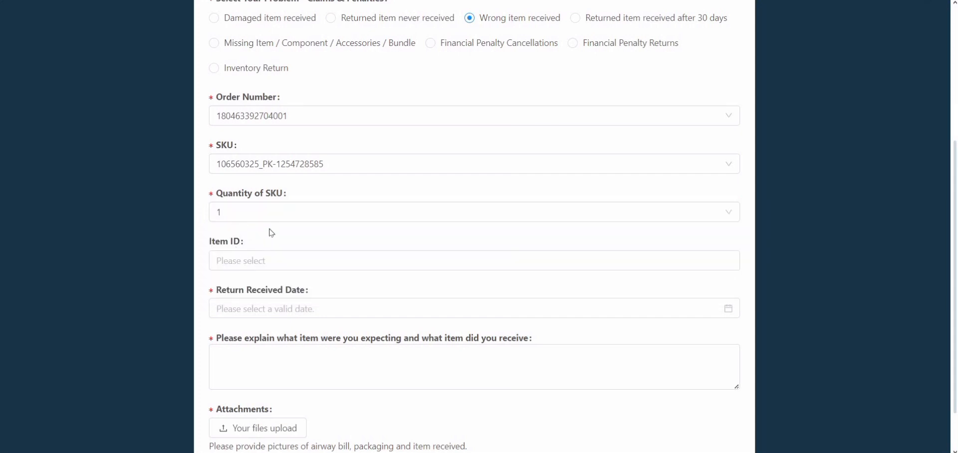
# - Examine the claim form's remaining fields for item ID, return received date, explanation and attachments
pyautogui.click(267, 260)
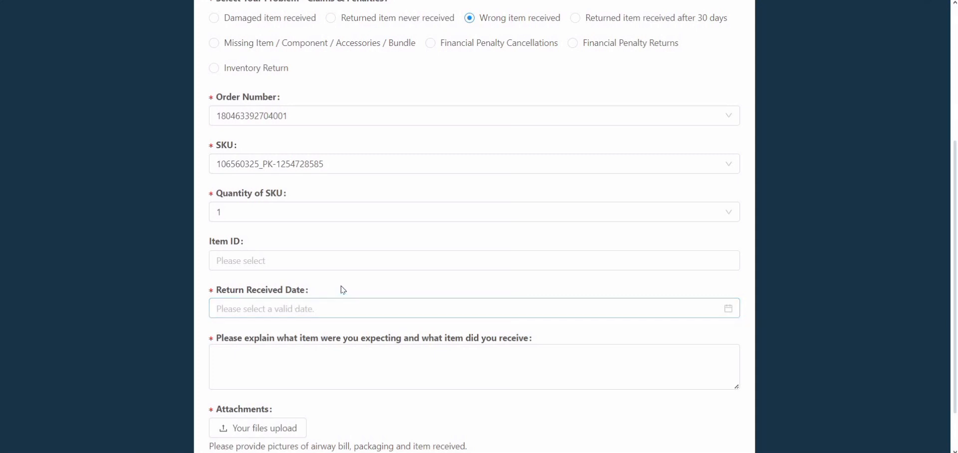
pyautogui.click(323, 375)
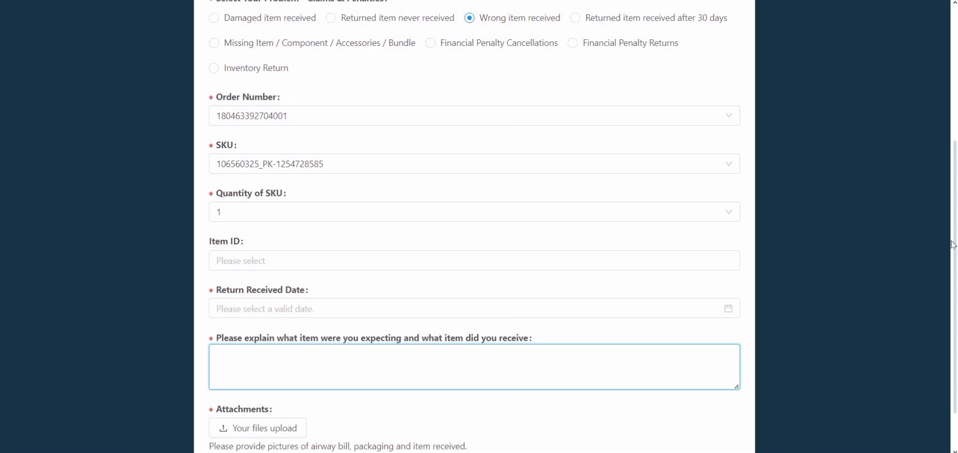
pyautogui.scroll(-1, 950, 249)
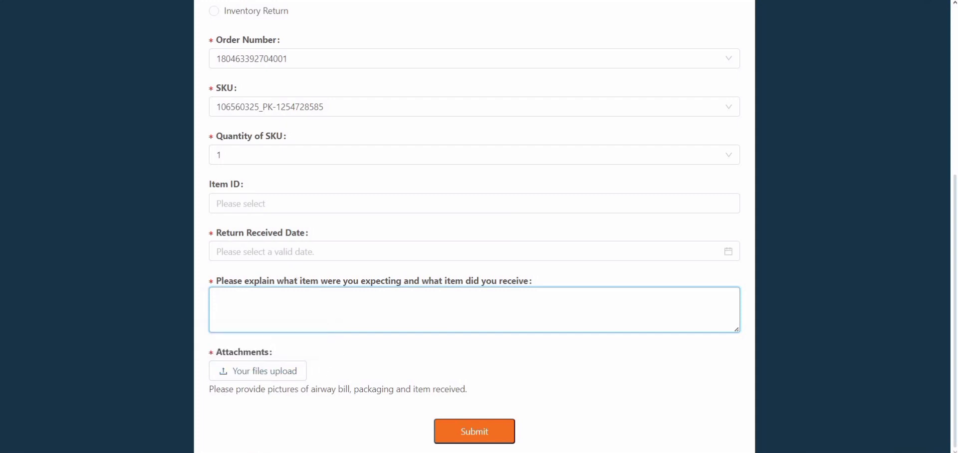
# - Switch to File Explorer and close the 20 02 and 11 Ele Spatula Return folder windows
pyautogui.click(117, 452)
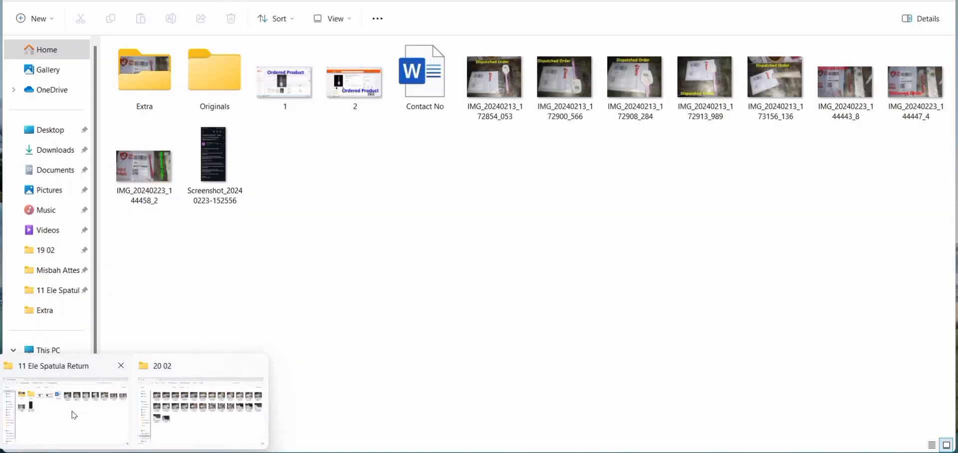
pyautogui.click(71, 412)
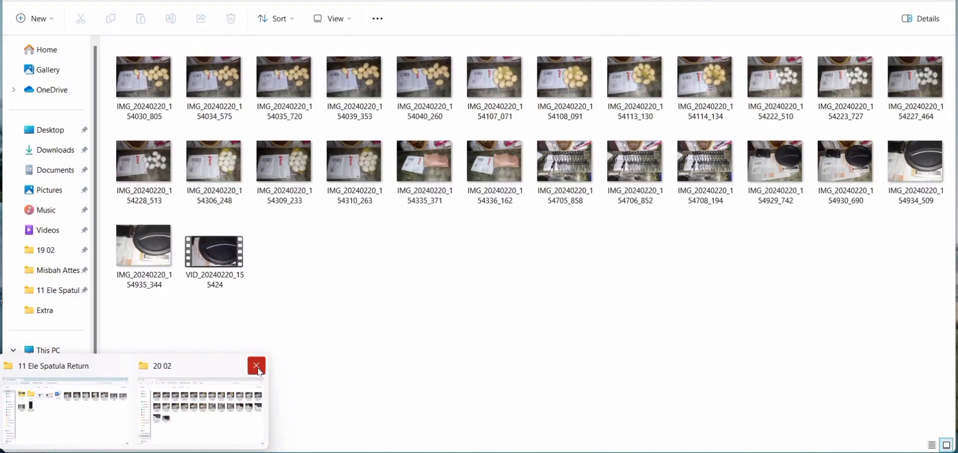
pyautogui.click(258, 367)
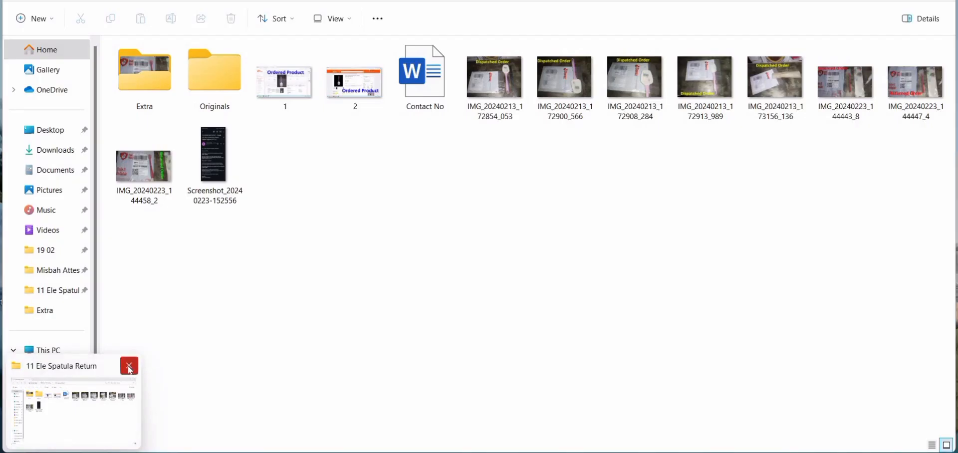
pyautogui.click(130, 367)
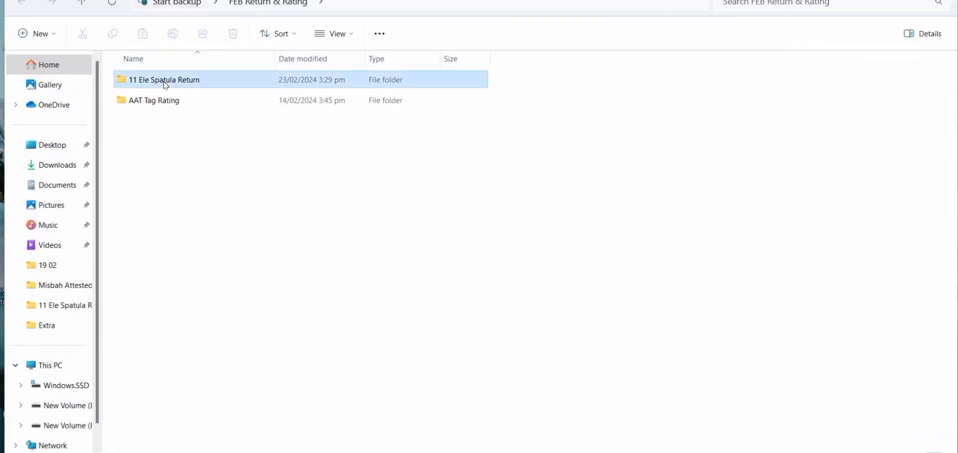
pyautogui.doubleClick(165, 81)
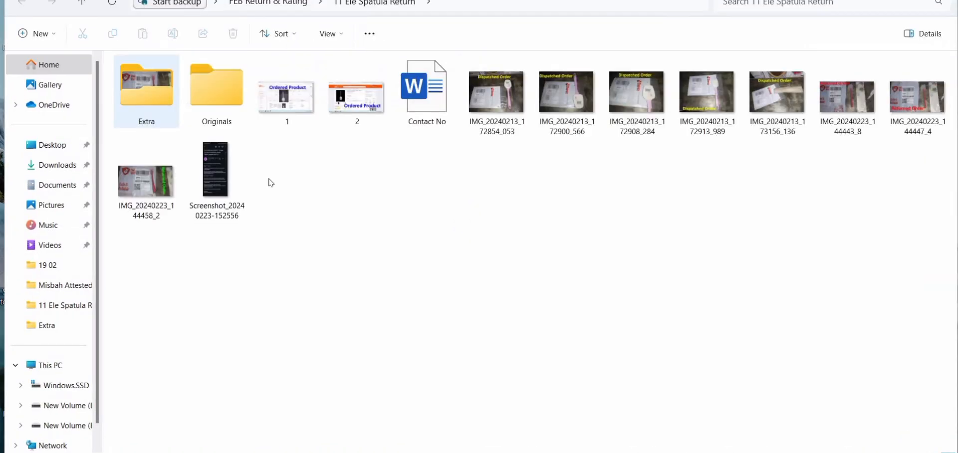
pyautogui.click(223, 163)
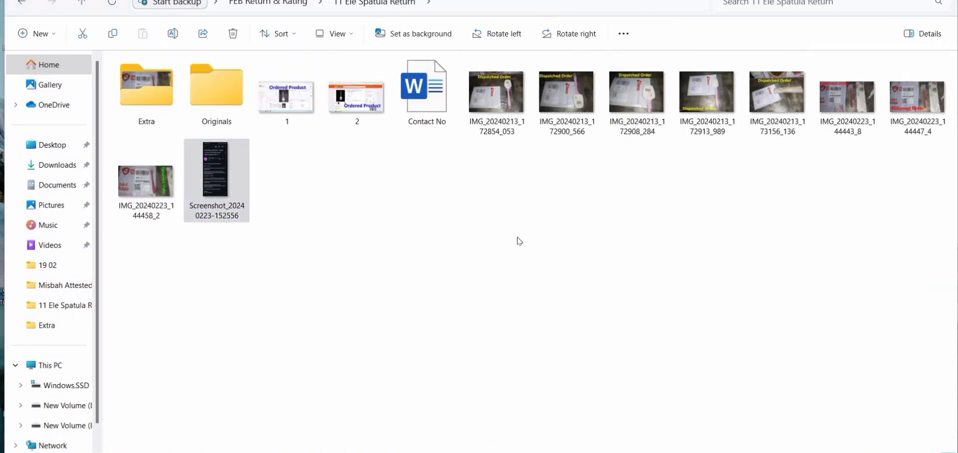
pyautogui.press('Return')
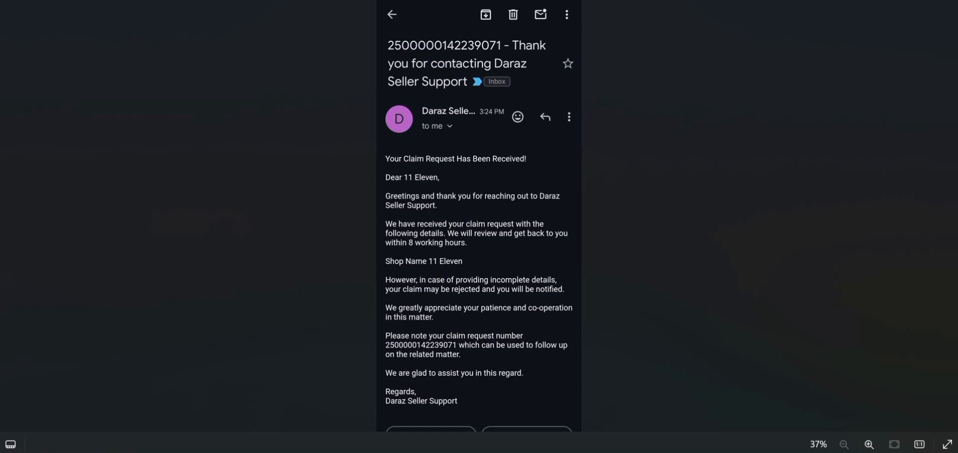
pyautogui.click(945, 1)
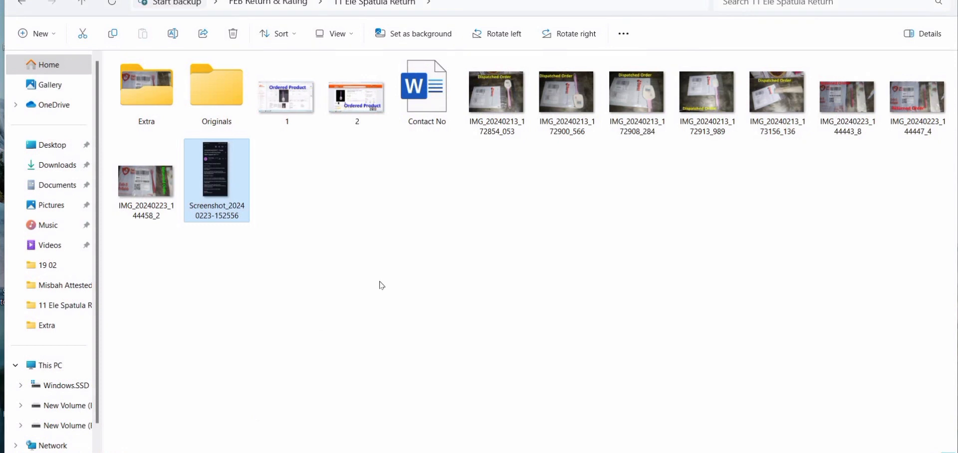
# - Return to the claim form in the browser and review its entries from the beginning
pyautogui.click(157, 450)
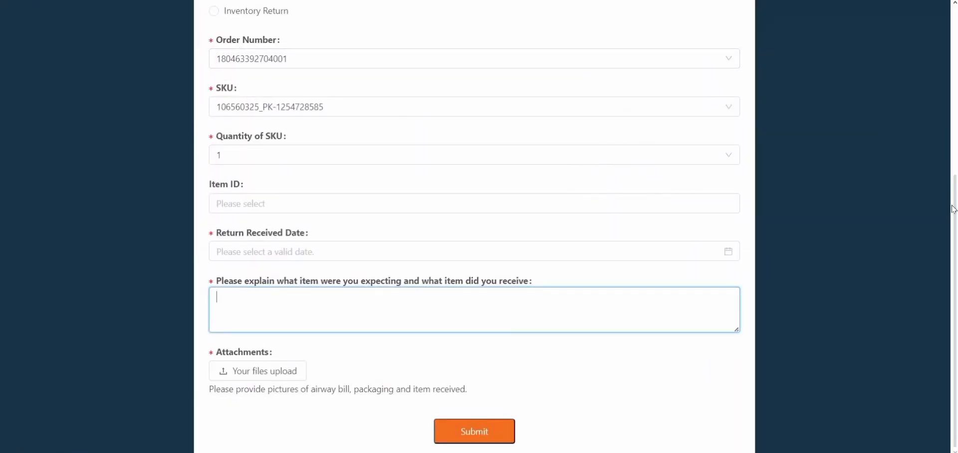
pyautogui.moveTo(954, 315); pyautogui.dragTo(944, 122)
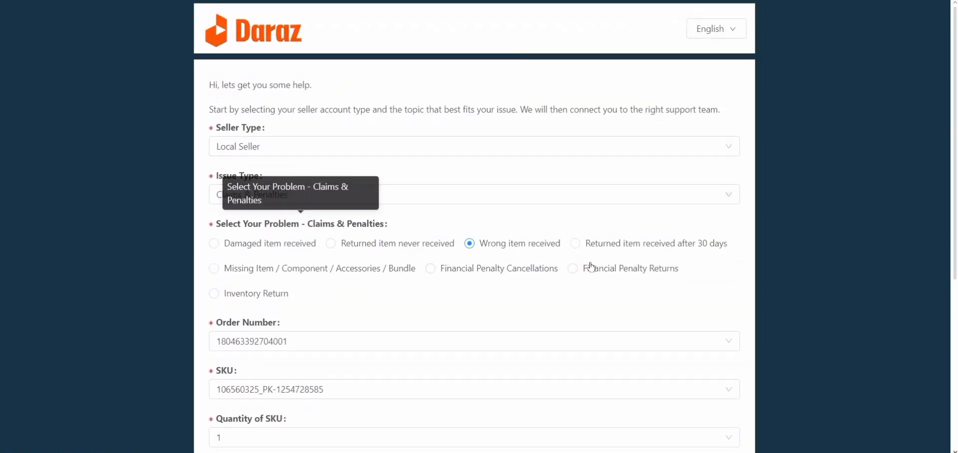